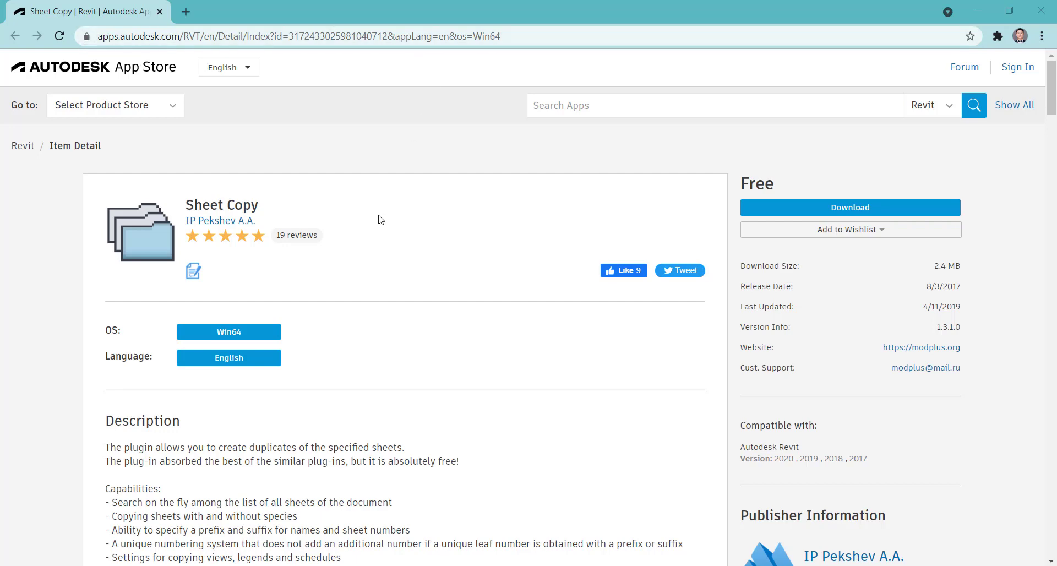
Step: Highlight the Sheet Copy plugin title on its Autodesk App Store detail page
left_click_drag(186, 204, 271, 207)
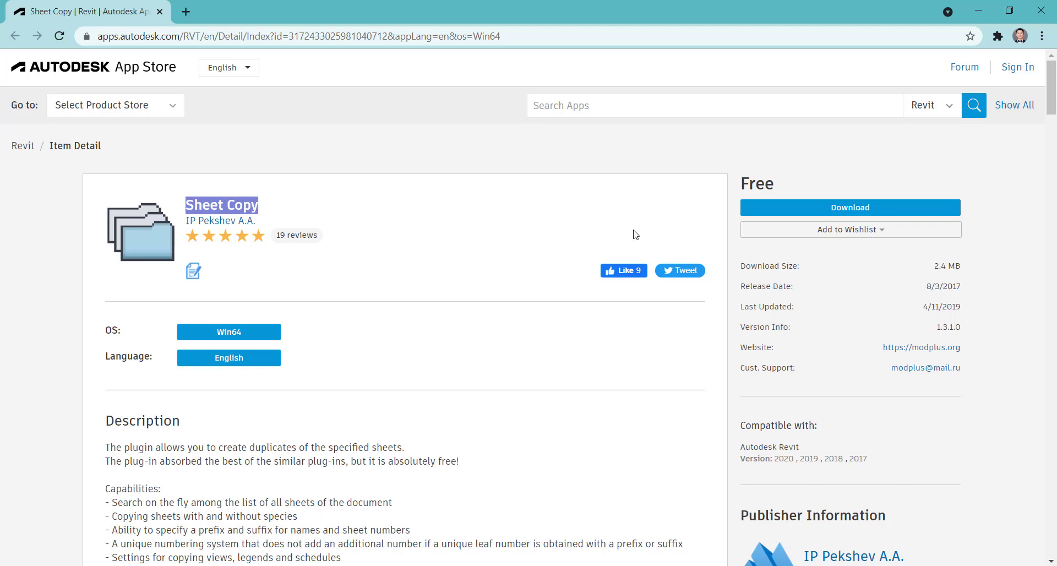
Step: Sign in with the Autodesk account e-mail and password to download ModPlusSheetCopy.msi
left_click(778, 212)
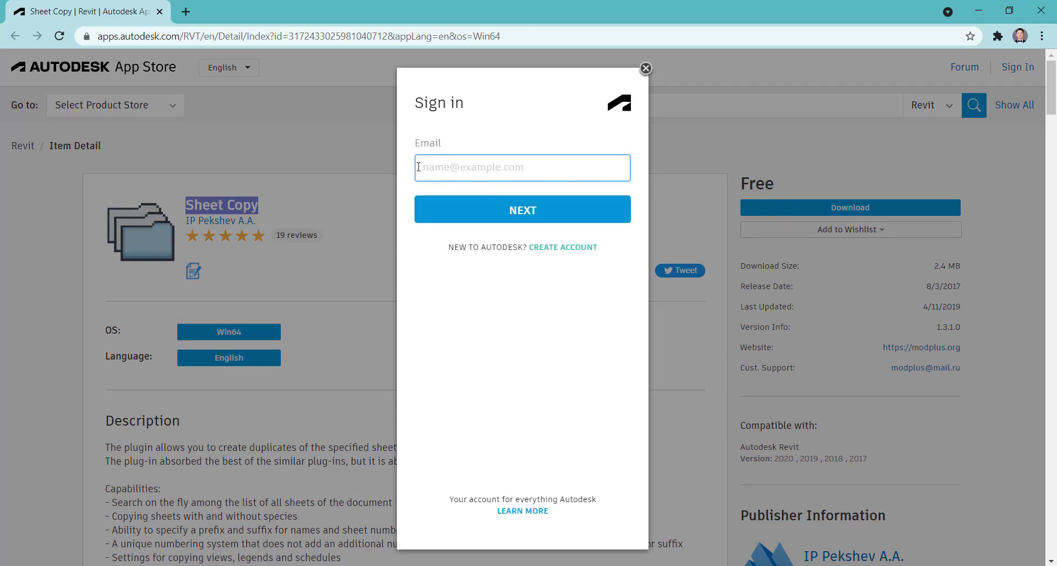
left_click(484, 168)
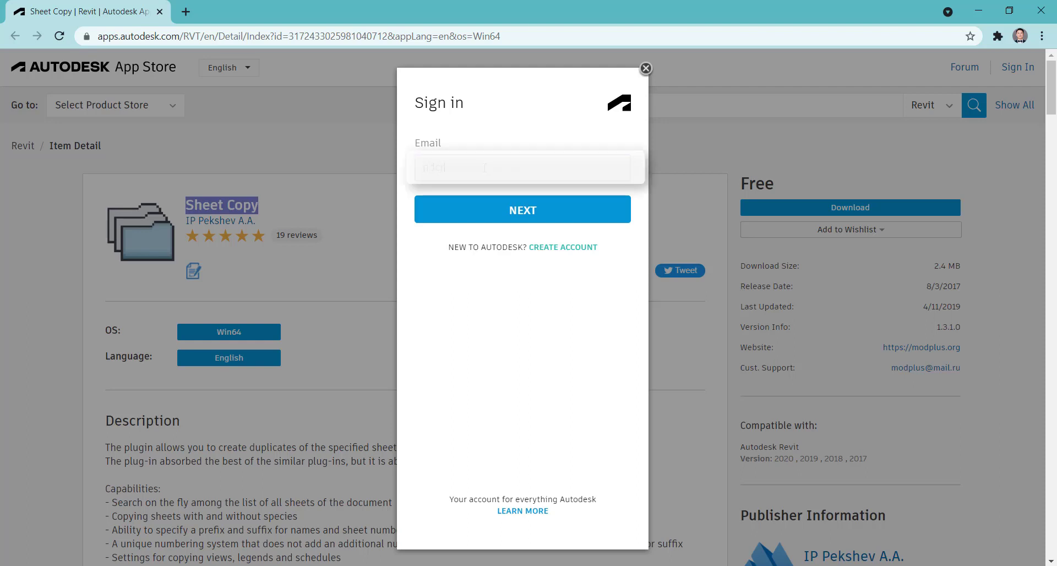
left_click(485, 167)
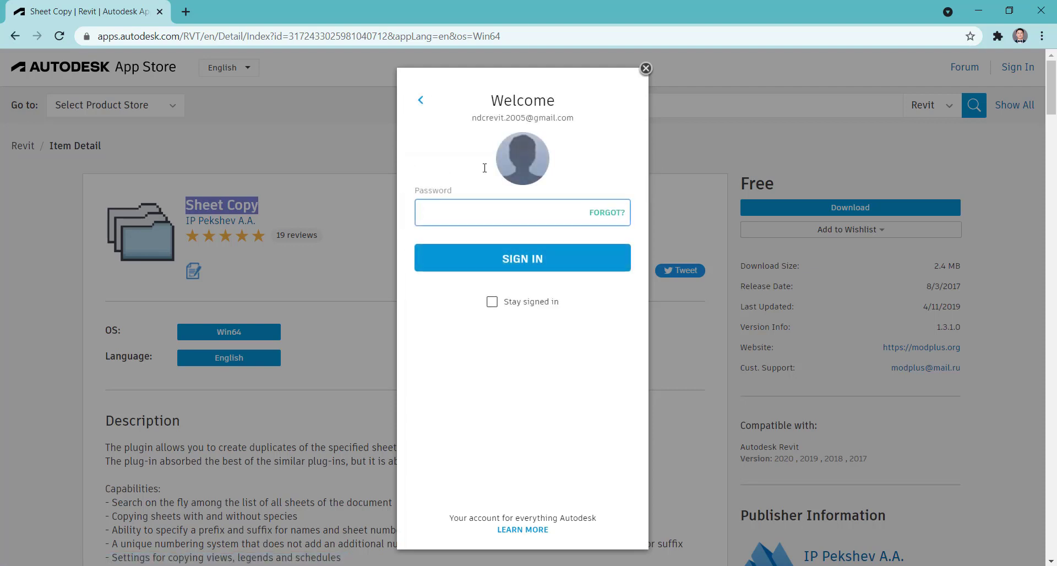
type("*********")
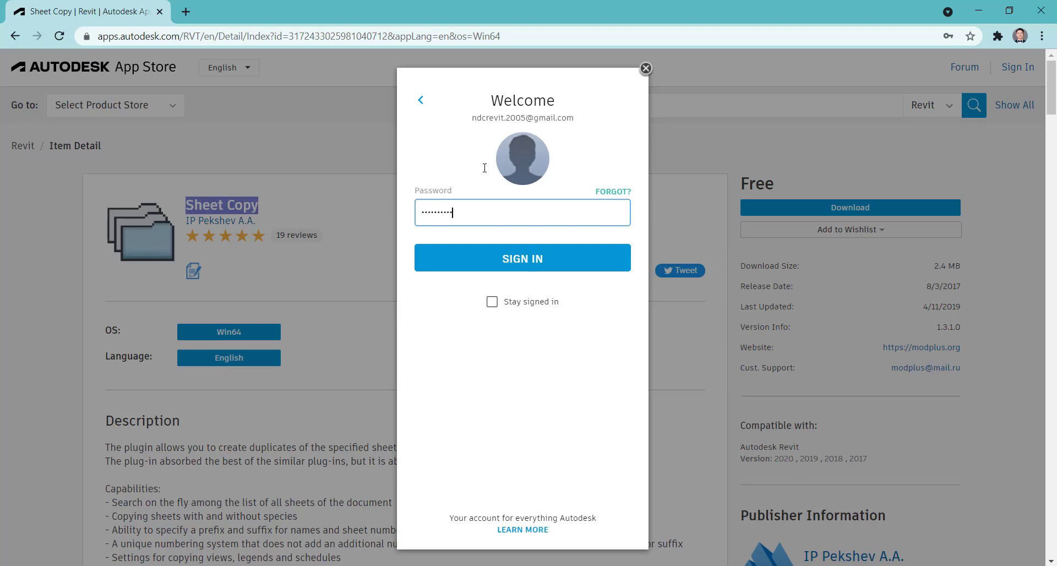
type("*")
key("Return")
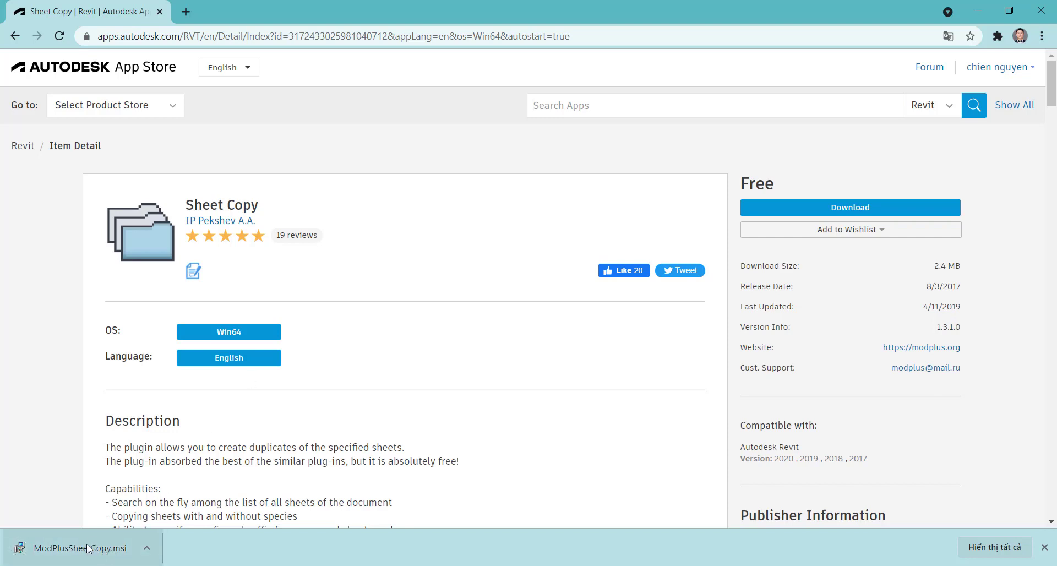
Step: Run ModPlusSheetCopy.msi from its download folder, install Sheet Copy 1.3.1.0, and close the installer
left_click(149, 547)
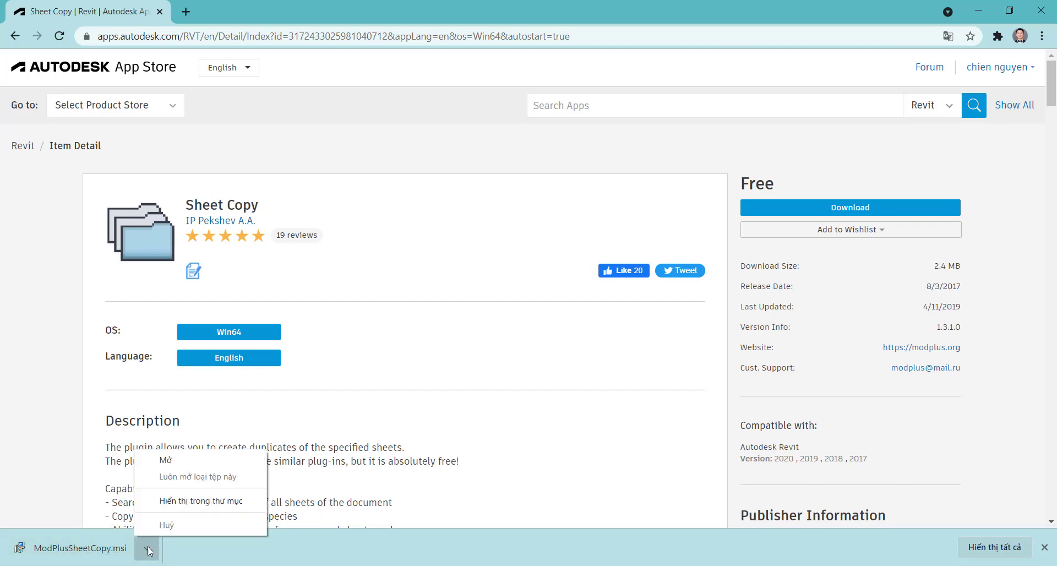
left_click(189, 501)
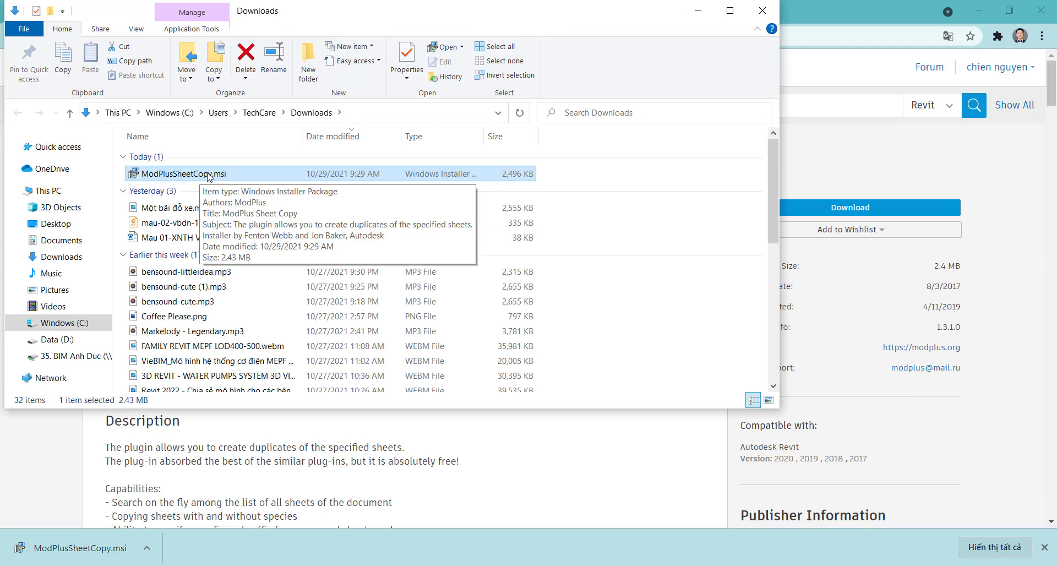
double_click(208, 174)
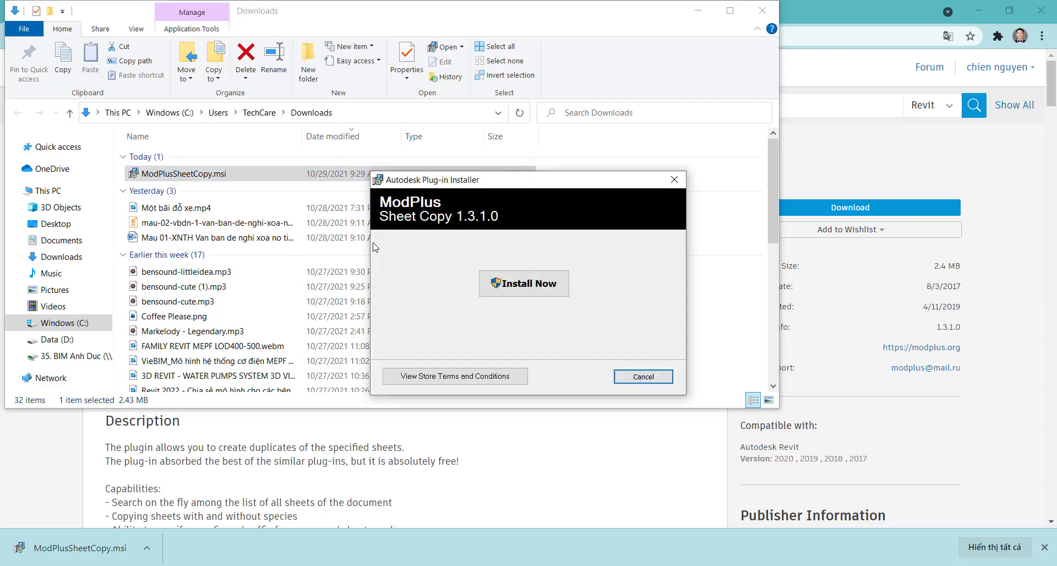
left_click(698, 10)
left_click_drag(516, 185, 488, 162)
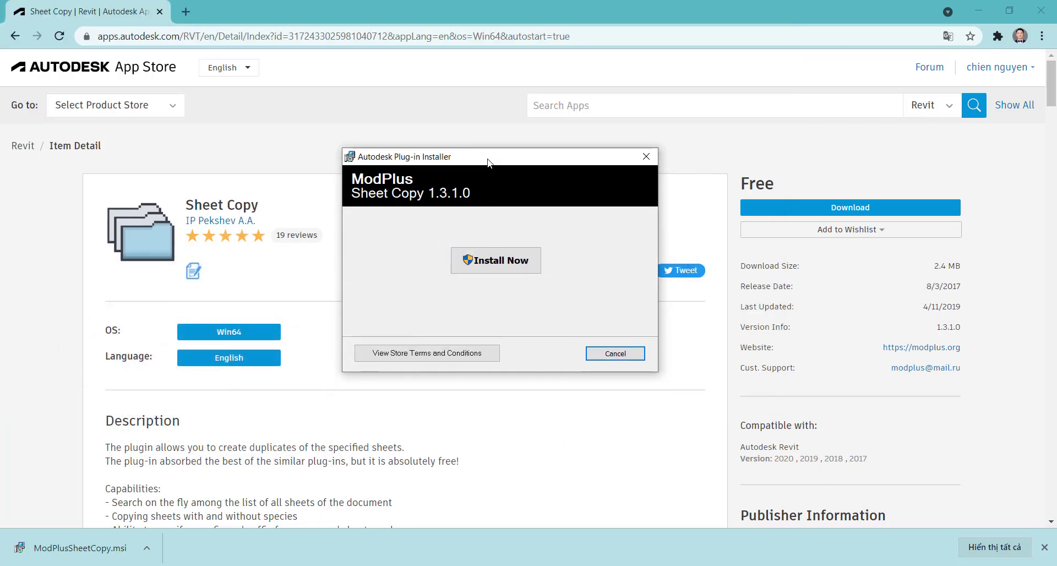
left_click(510, 266)
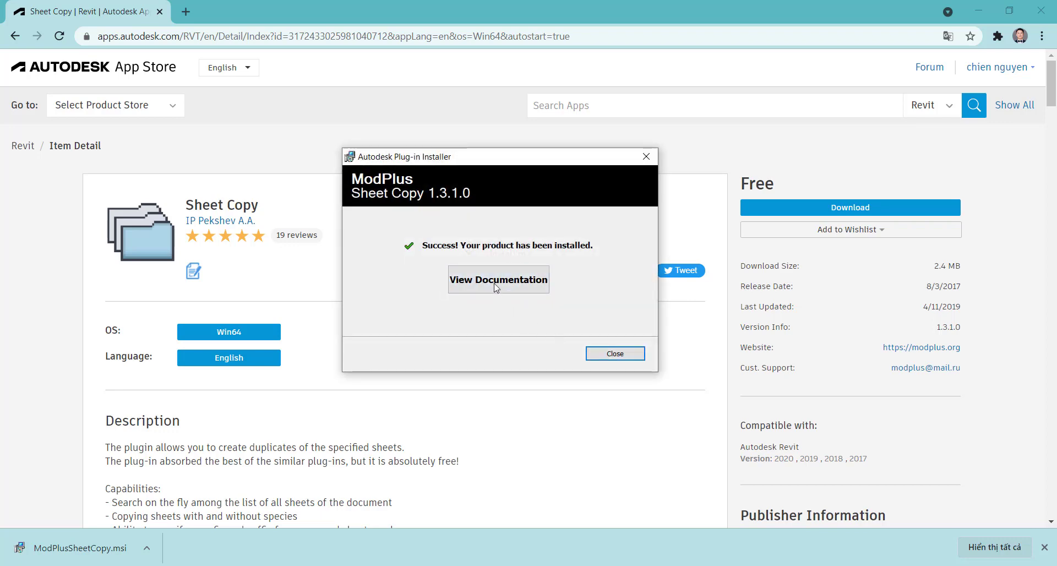
left_click(614, 353)
Step: Launch Revit 2020 from the desktop shortcut with the Sheet Copy add-in set to Always Load
scroll(478, 362, "down", 2)
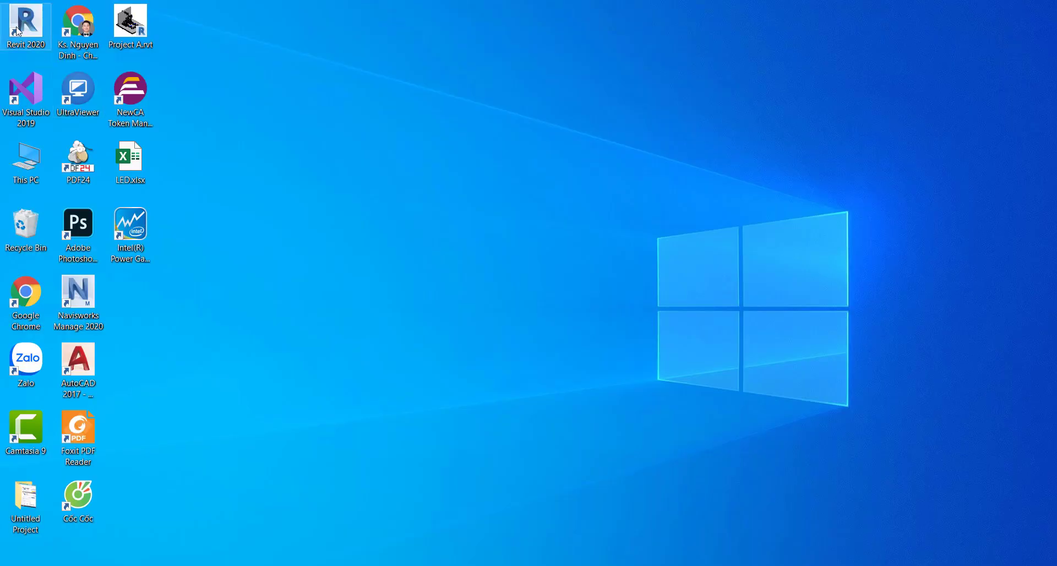
double_click(17, 28)
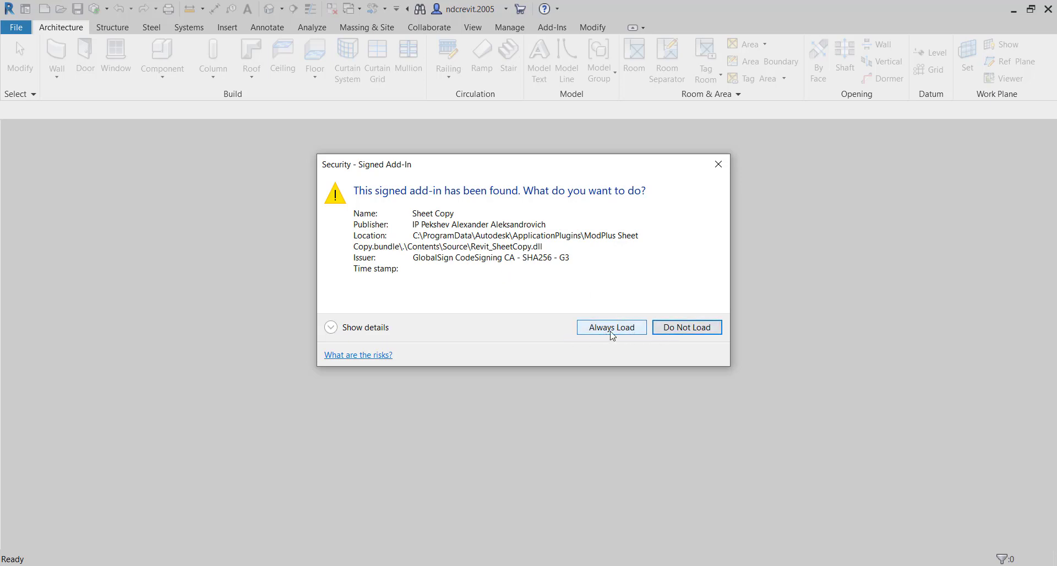
left_click(611, 327)
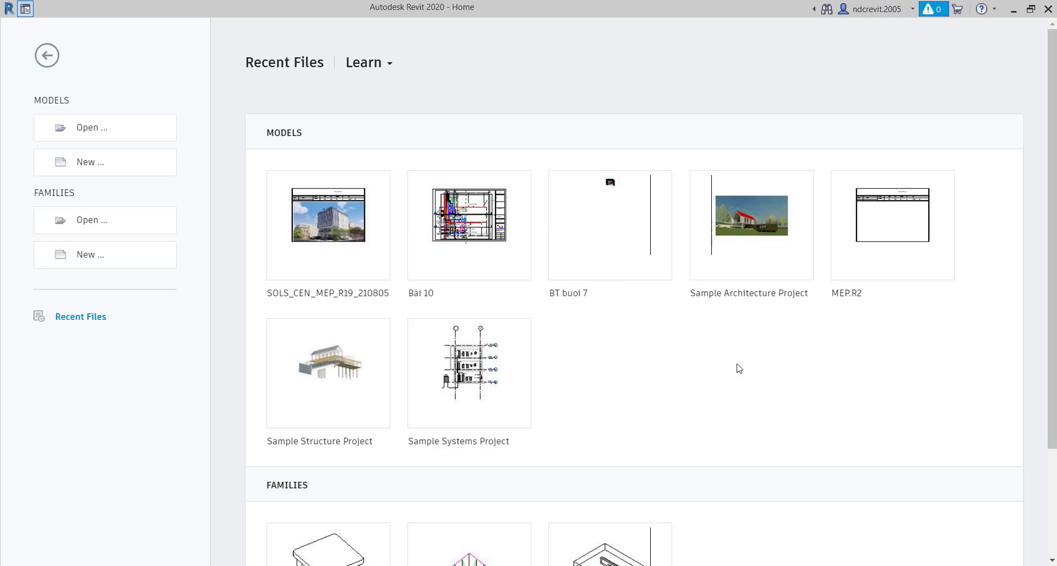
mouse_move(748, 292)
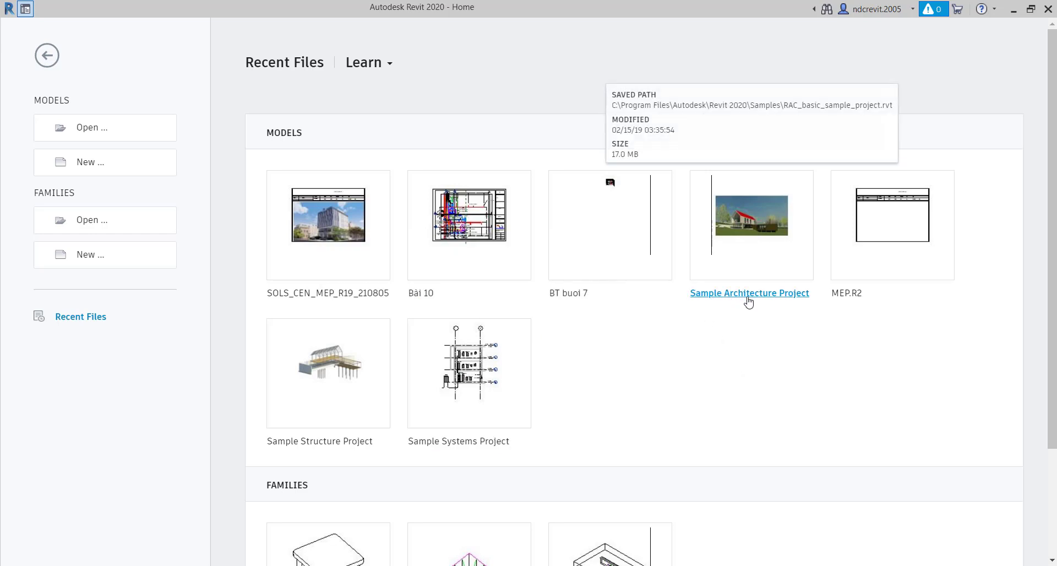
Step: Open the Sample Architecture Project and launch ModPlus Sheet Copy from the Add-Ins tab
left_click(740, 303)
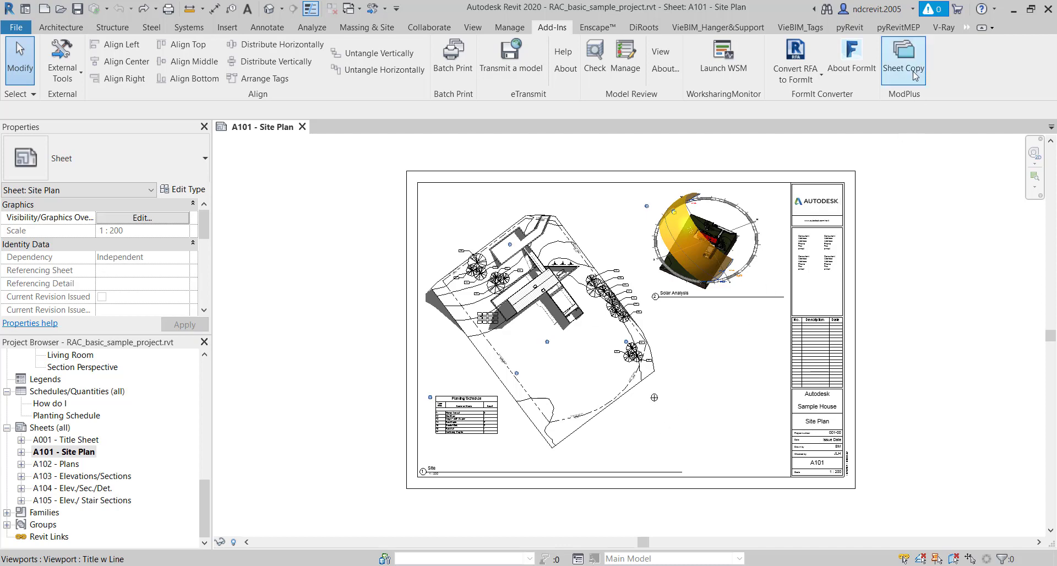
left_click(904, 73)
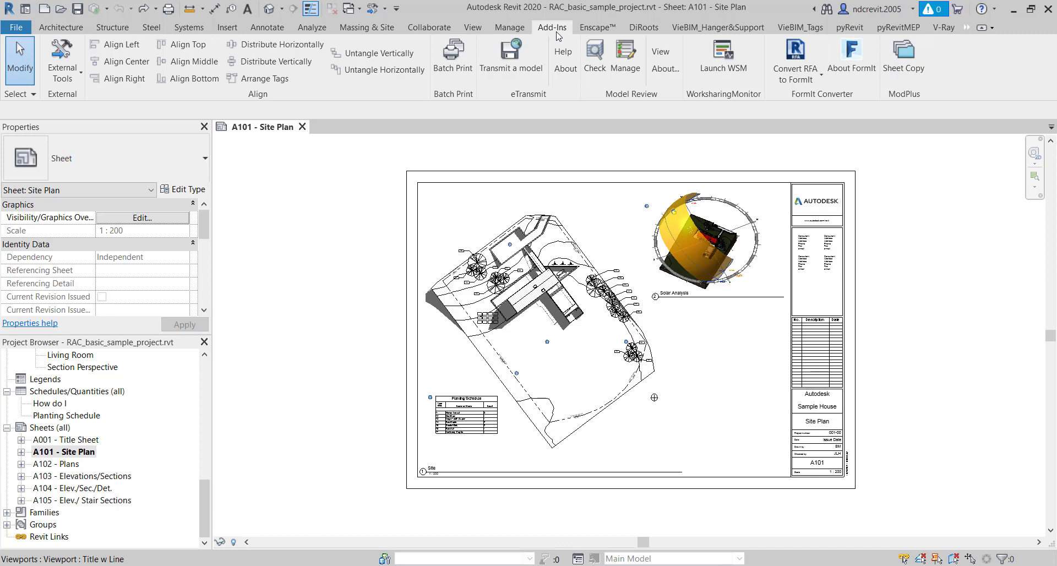
left_click(906, 65)
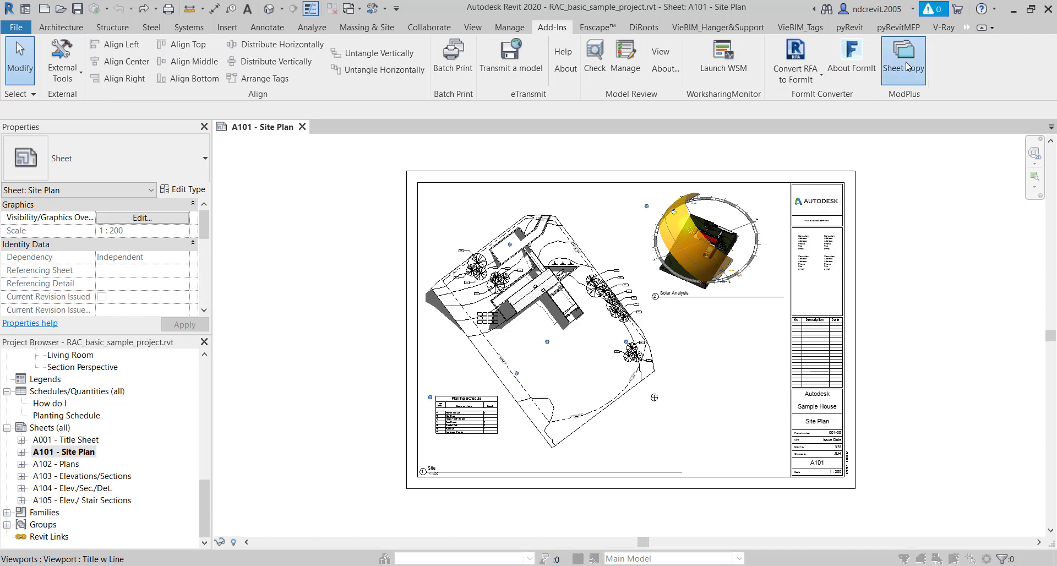
left_click_drag(650, 121, 704, 153)
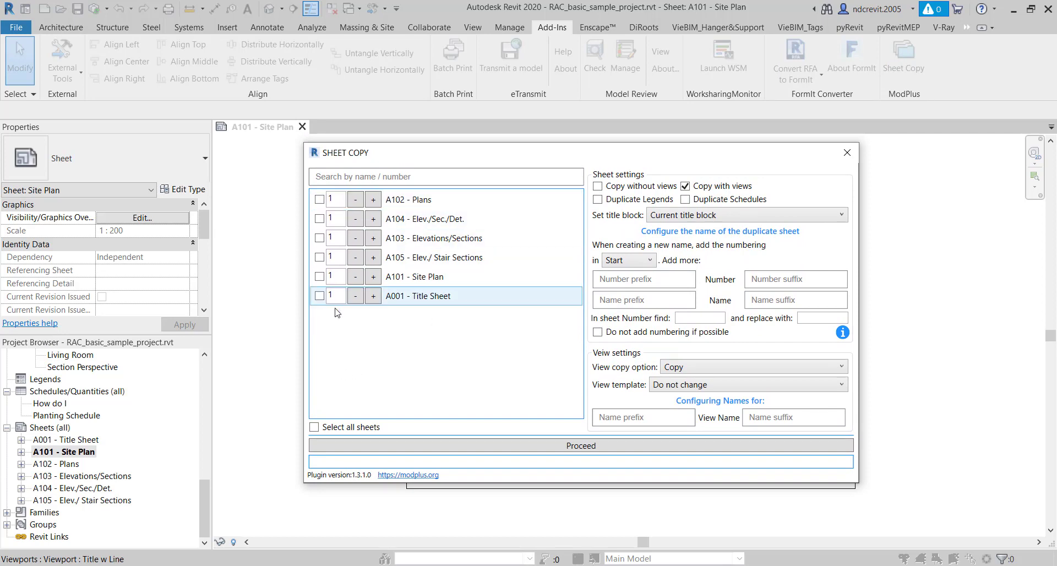
Step: Mark only A101 - Site Plan for copying, keeping Copy with views enabled
left_click(348, 282)
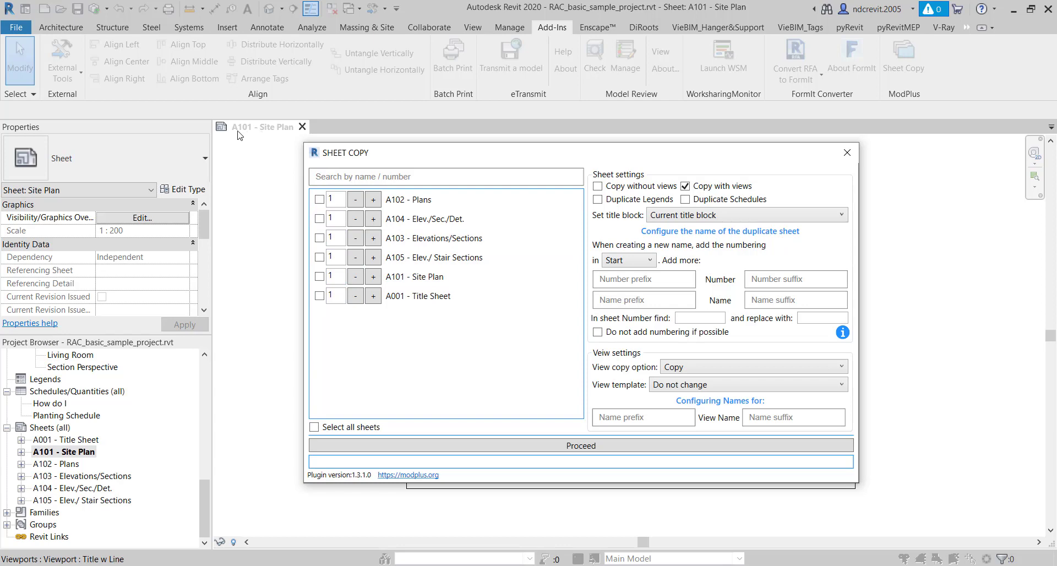
left_click(320, 278)
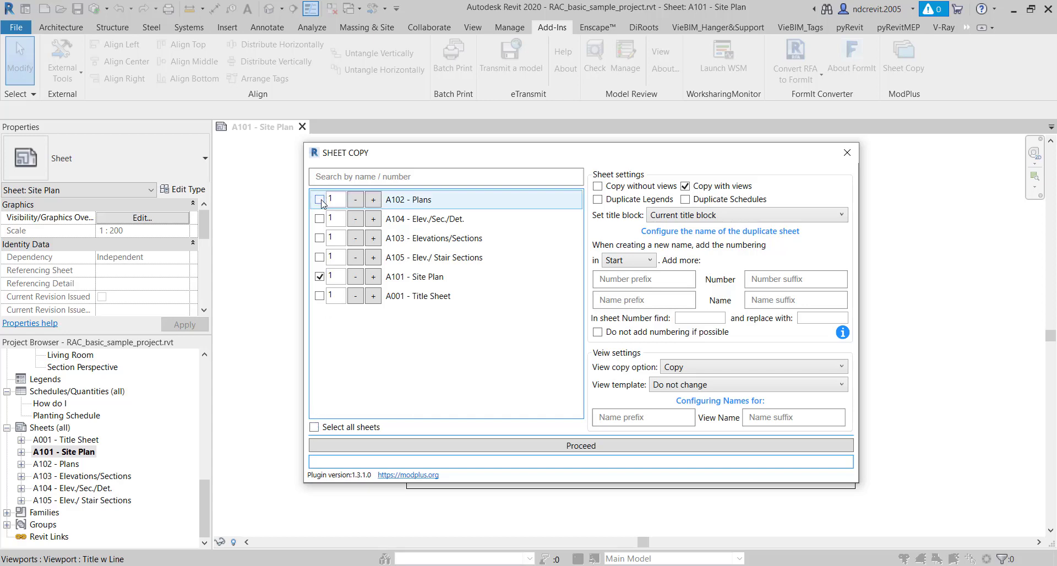
left_click(314, 426)
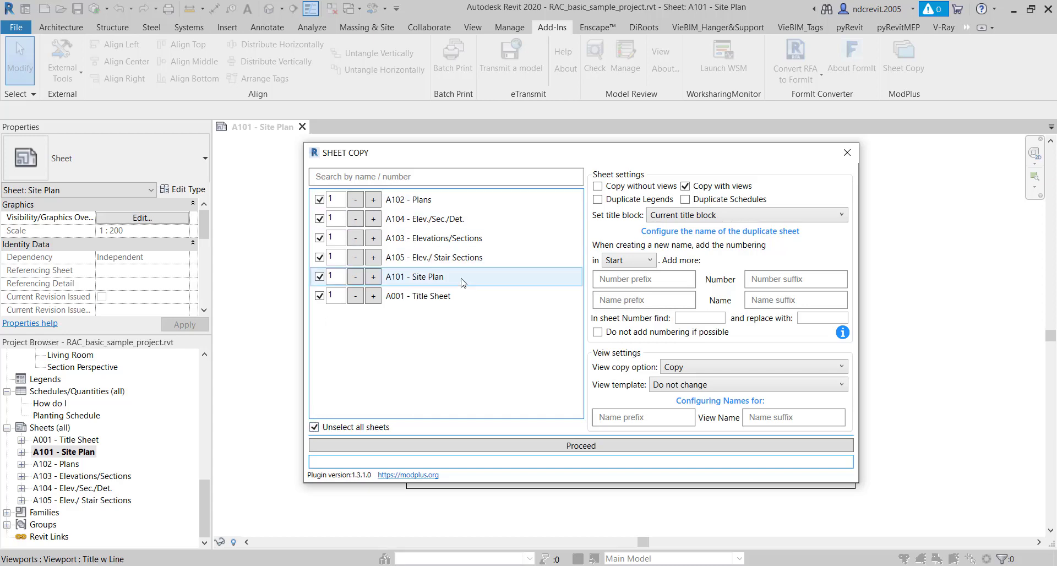
left_click(314, 427)
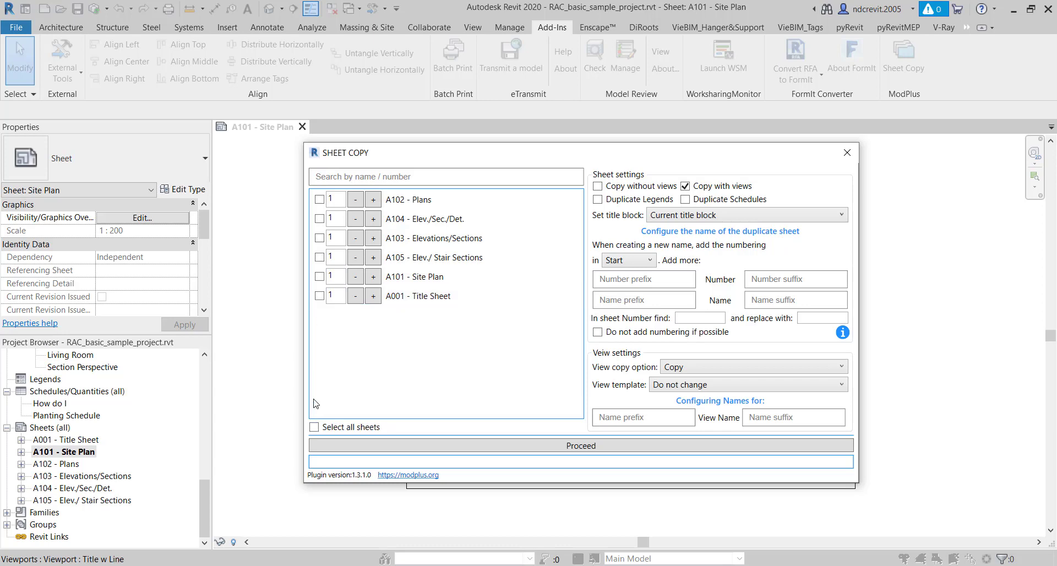
left_click(319, 276)
Step: Reposition the Sheet Copy dialog over the sheet and review the Set title block options
left_click_drag(623, 160, 338, 161)
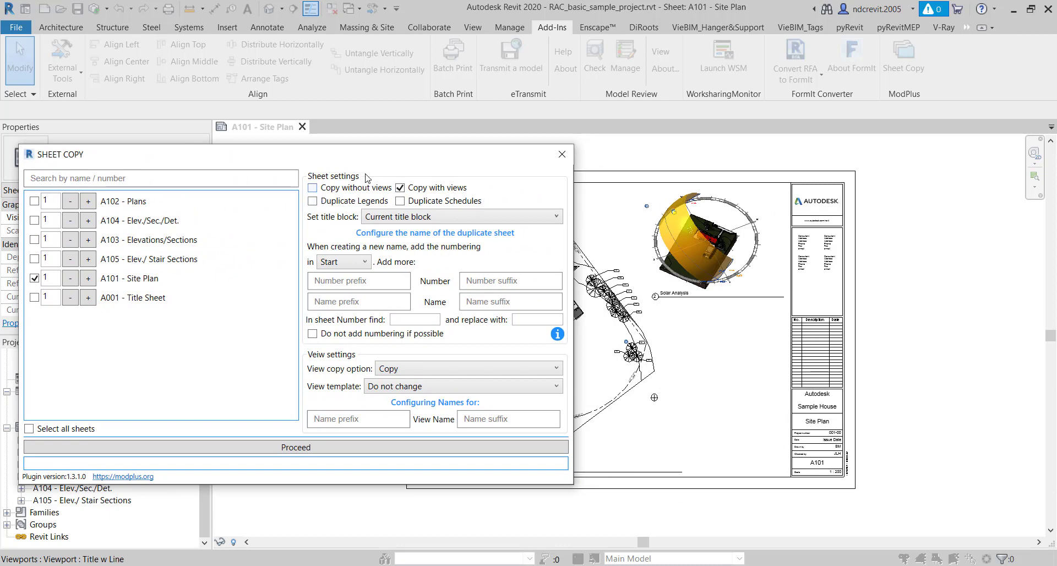
mouse_move(374, 159)
left_mouse_down()
mouse_move(307, 131)
mouse_move(287, 150)
left_mouse_up()
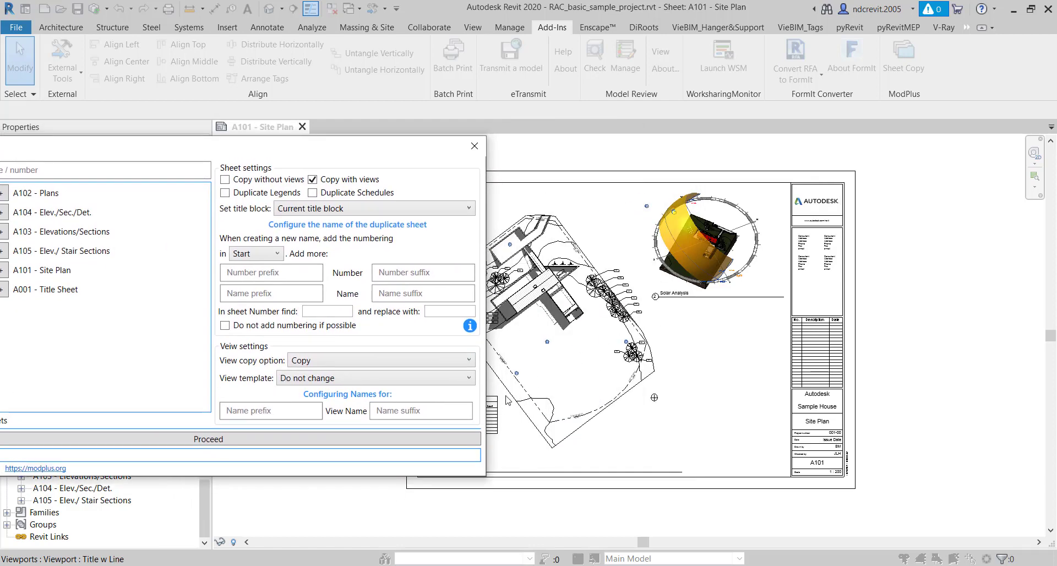
mouse_move(372, 154)
left_mouse_down()
mouse_move(302, 178)
mouse_move(361, 154)
mouse_move(434, 152)
mouse_move(545, 126)
mouse_move(698, 79)
mouse_move(700, 61)
left_mouse_up()
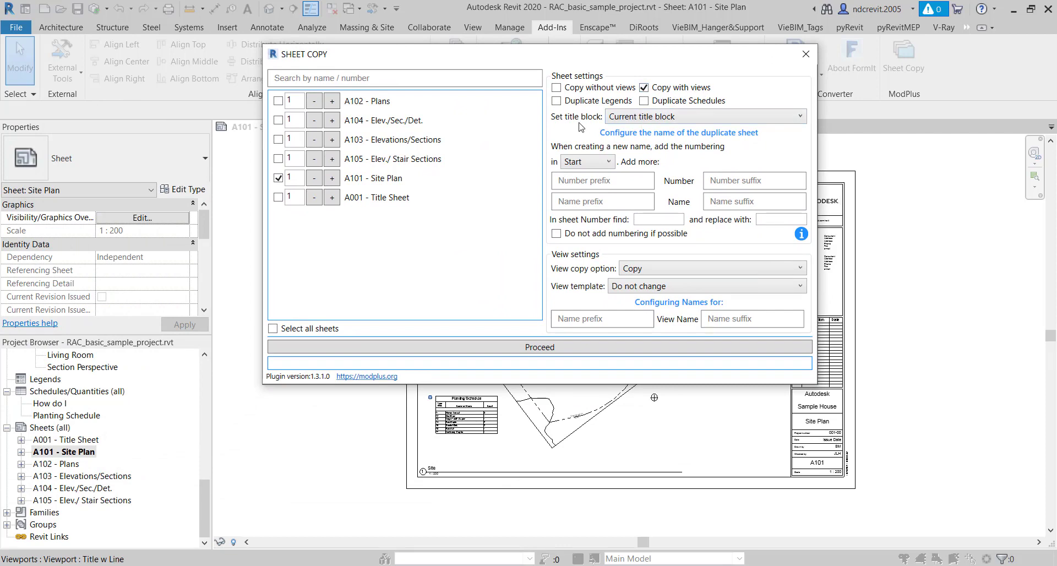
left_click_drag(589, 58, 503, 46)
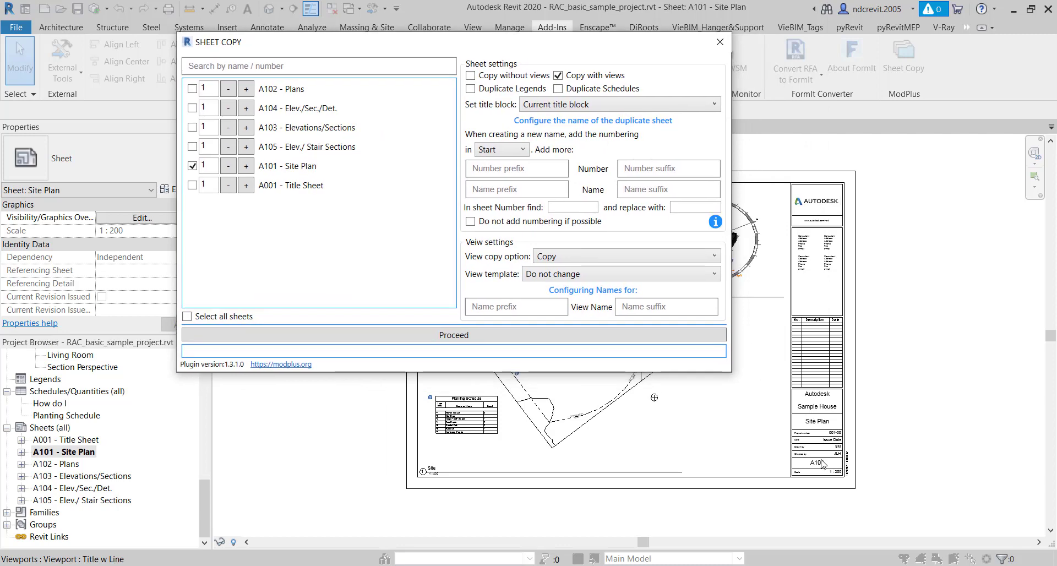
left_click(553, 109)
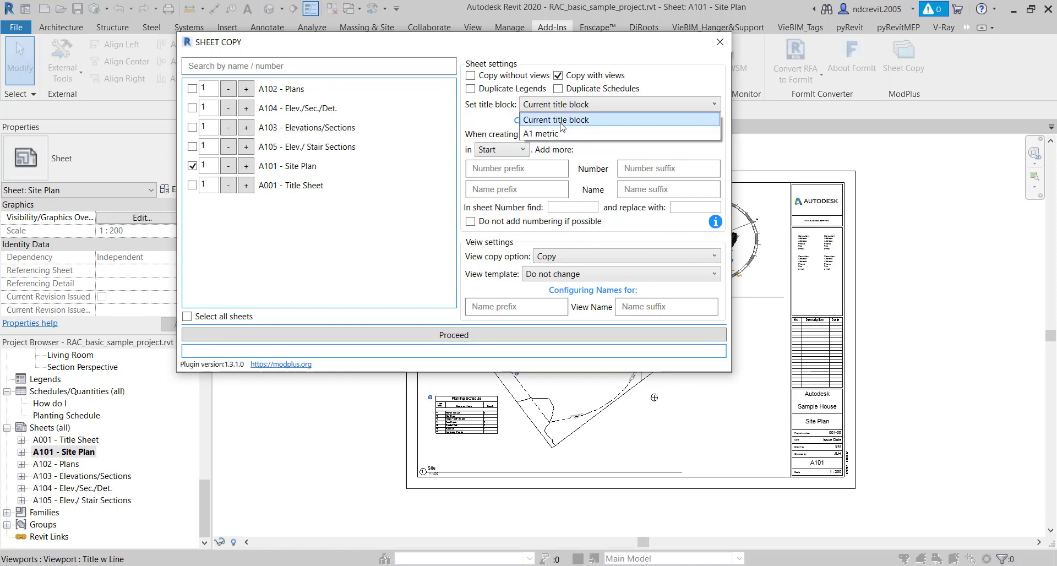
Step: Keep the current title block, add VieBIM prefixes and 01 suffixes, and replace A101 with 00
left_click(589, 105)
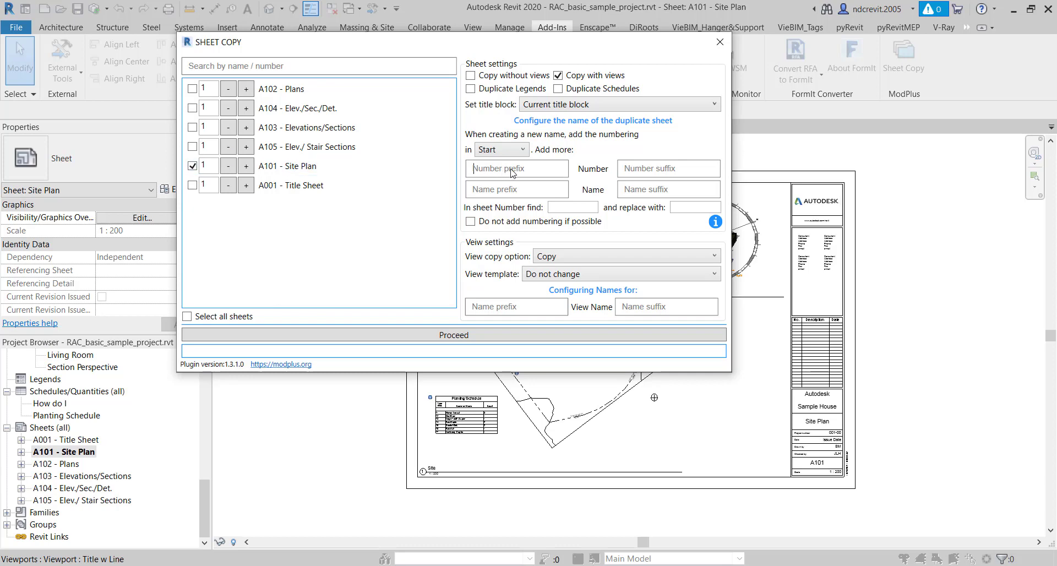
type("VieBI")
type("M")
type("01")
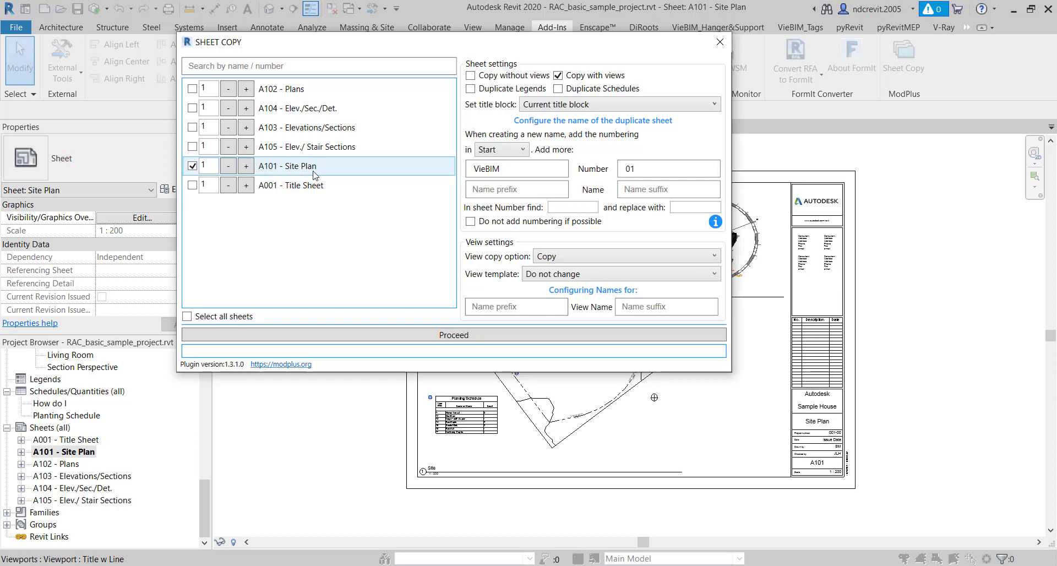
left_click(502, 194)
type("V")
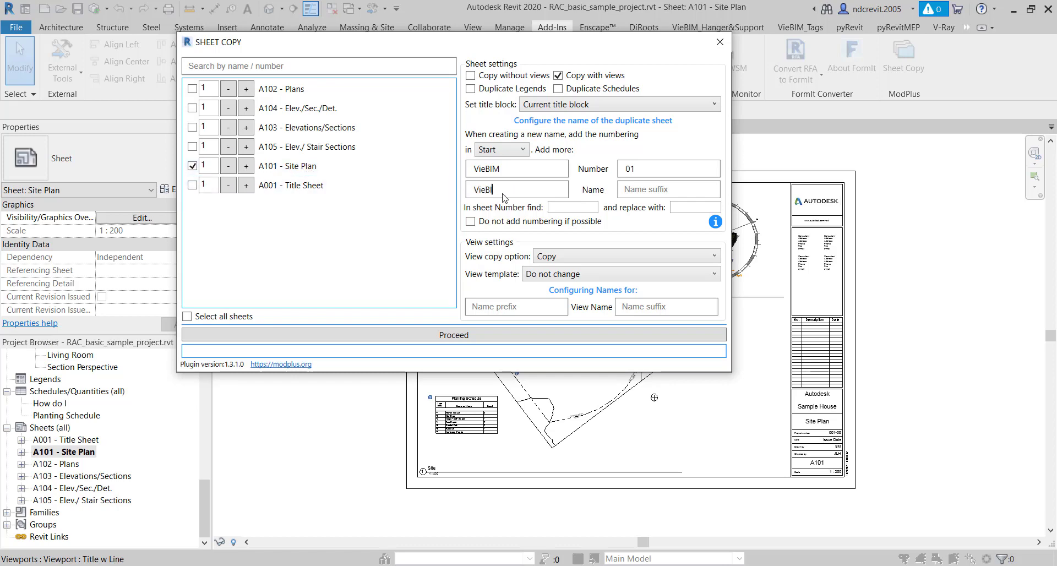
left_click(626, 191)
type("01")
left_click(587, 205)
type("A101")
left_click(688, 206)
type("00")
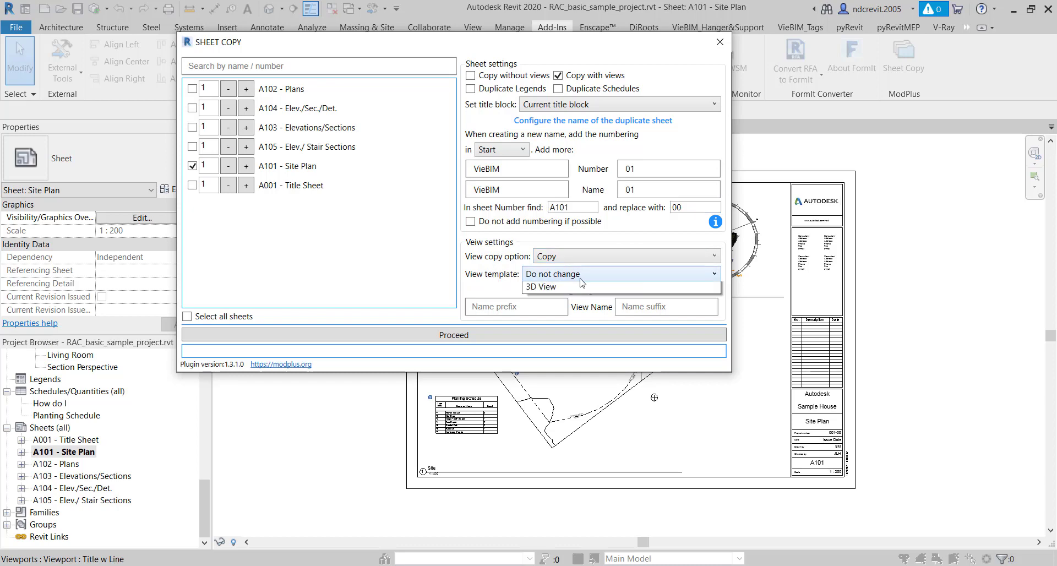
left_click(582, 280)
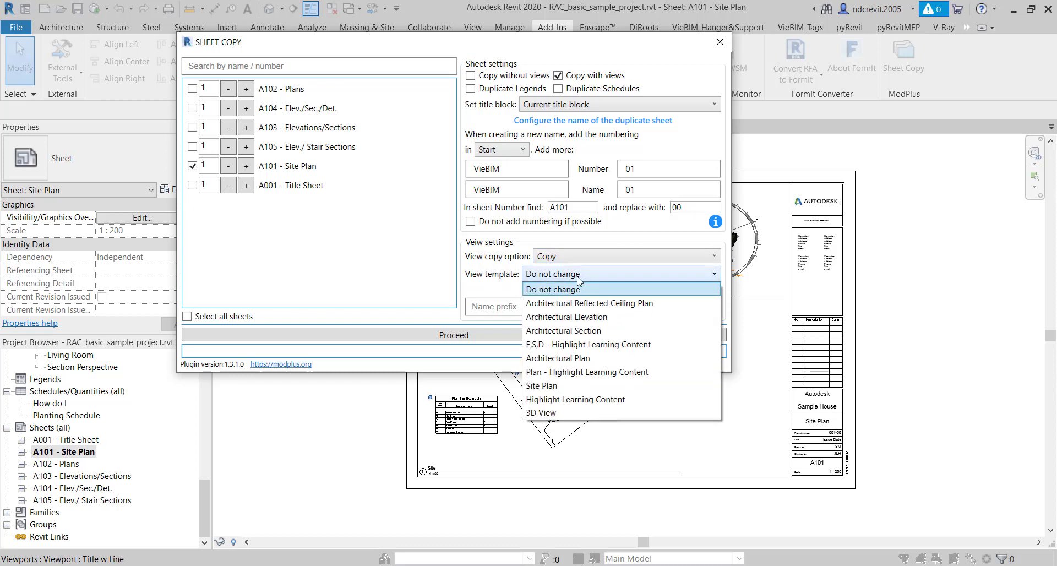
left_click(607, 280)
left_click(608, 280)
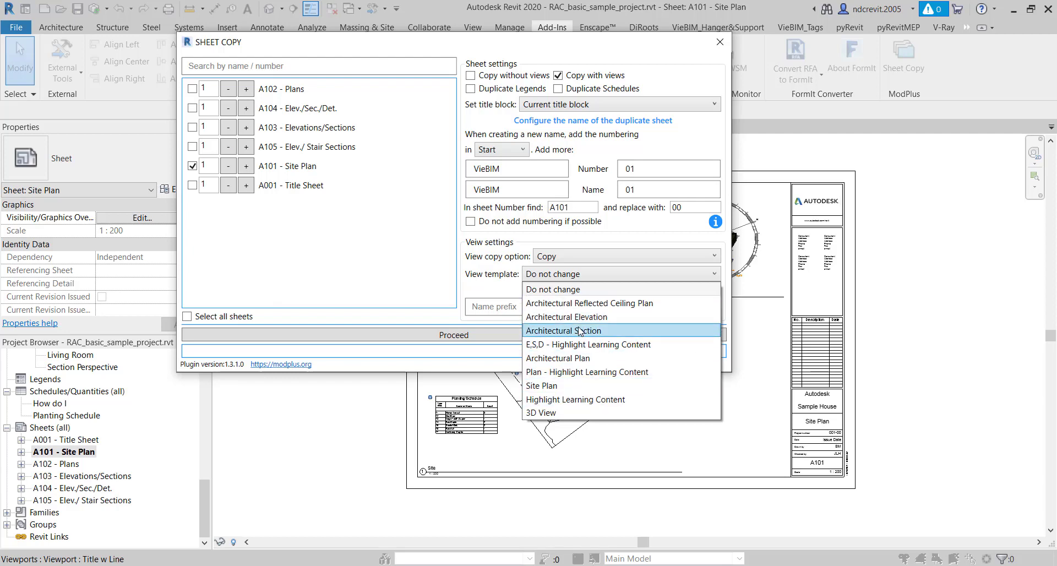
left_click(584, 287)
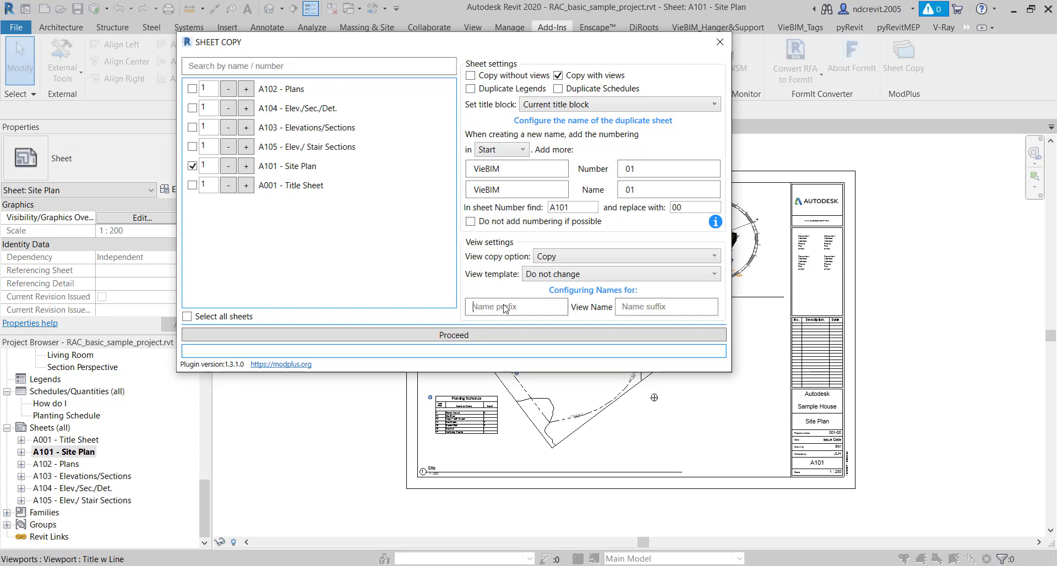
mouse_move(516, 43)
left_mouse_down()
mouse_move(663, 145)
mouse_move(585, 451)
left_mouse_up()
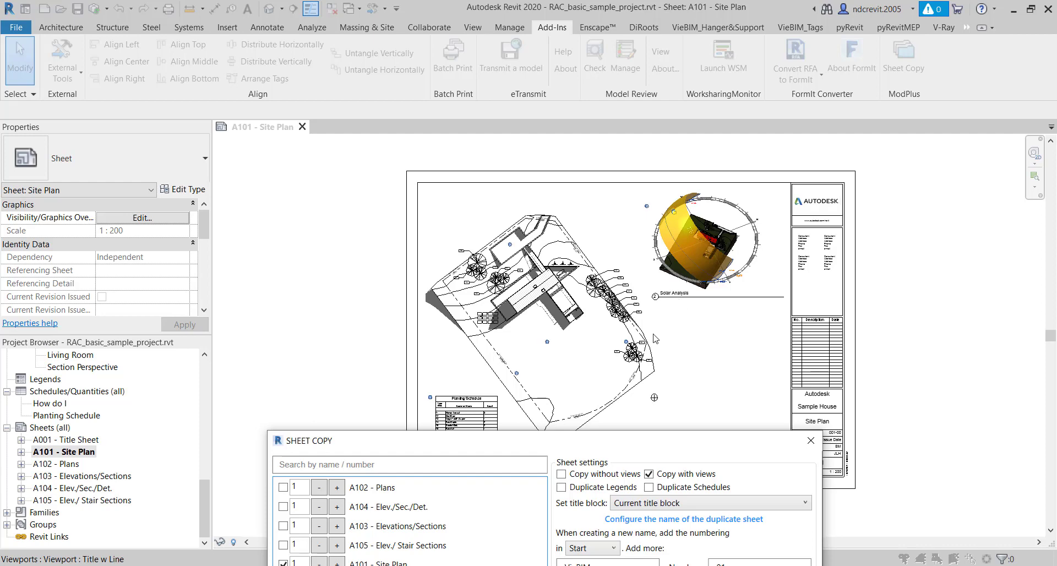
Step: Enter VieBIM as the View Name prefix and proceed to duplicate A101 - Site Plan with its views
left_click_drag(576, 441, 574, 327)
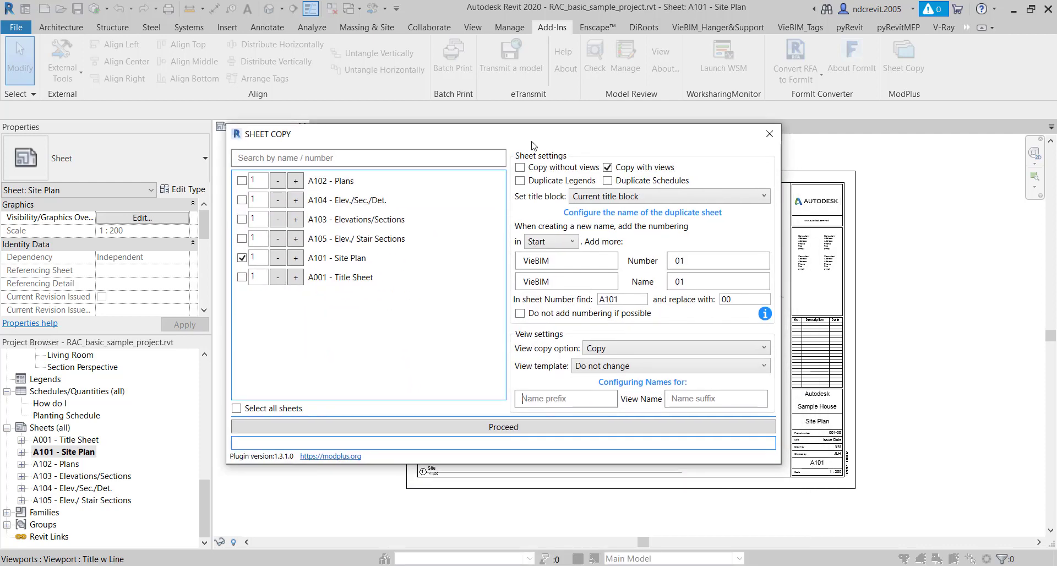
left_click(544, 398)
type("VieBIM")
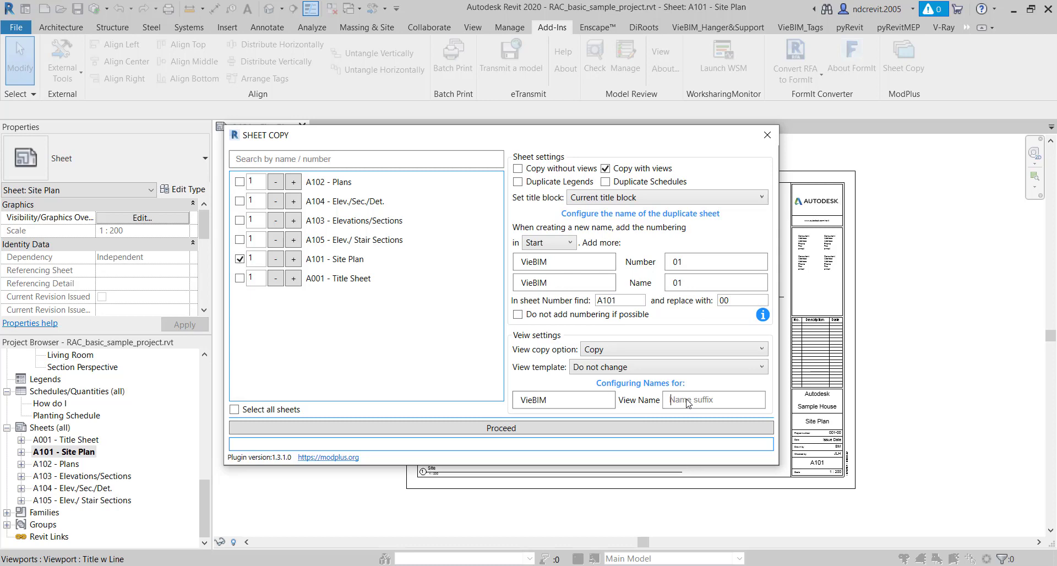
type("01")
left_click(500, 428)
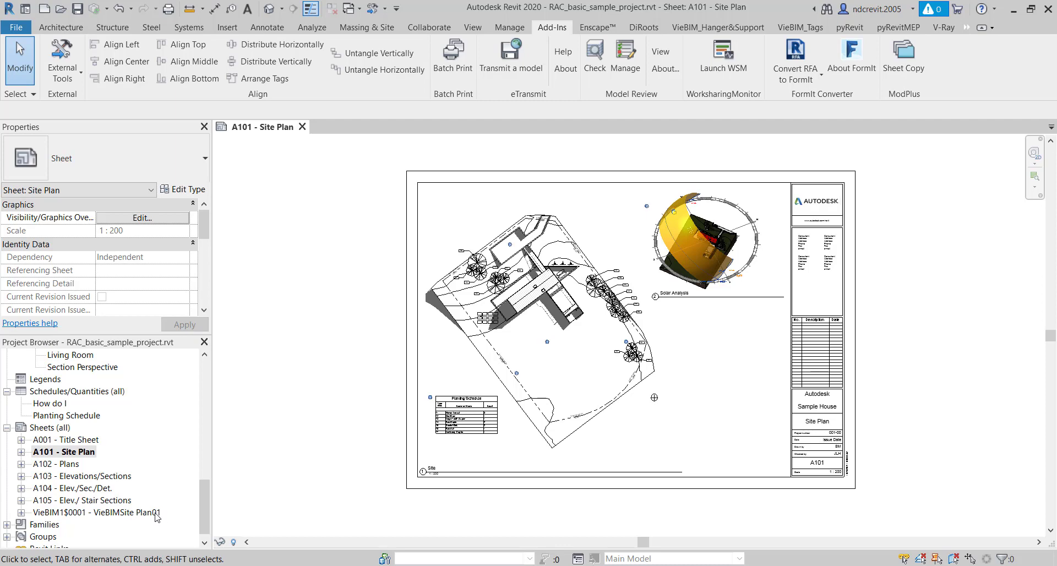
Step: Open sheet VieBIM1$0001 and reopen Sheet Copy to confirm it lists seven sheets
double_click(105, 514)
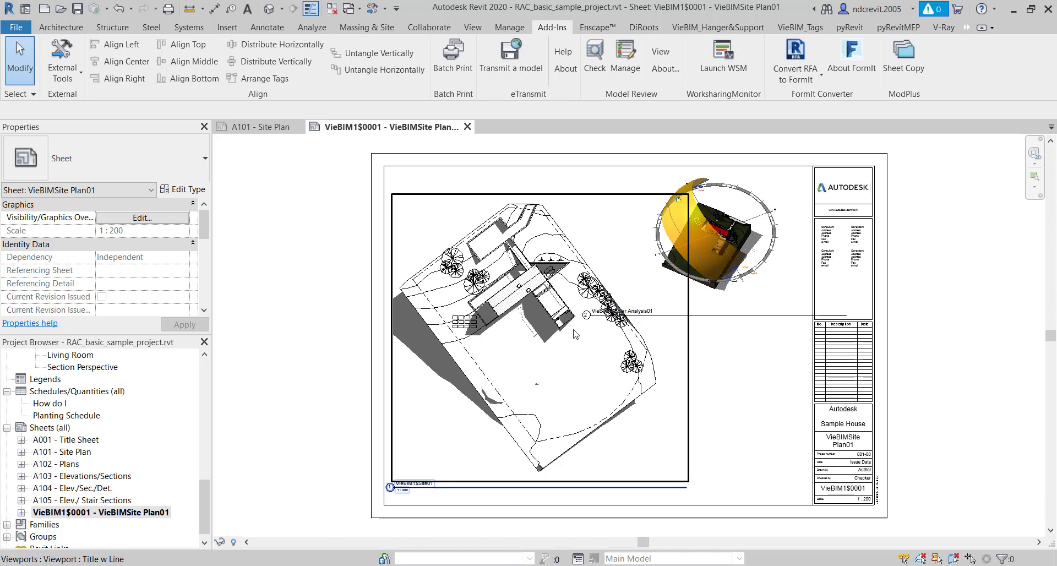
left_click(904, 55)
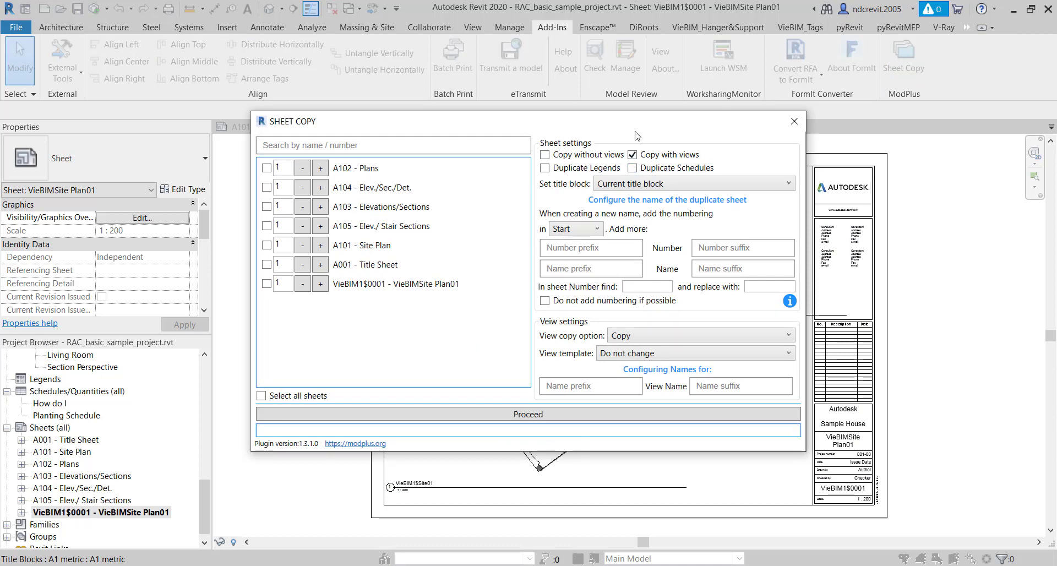
left_click_drag(636, 131, 263, 81)
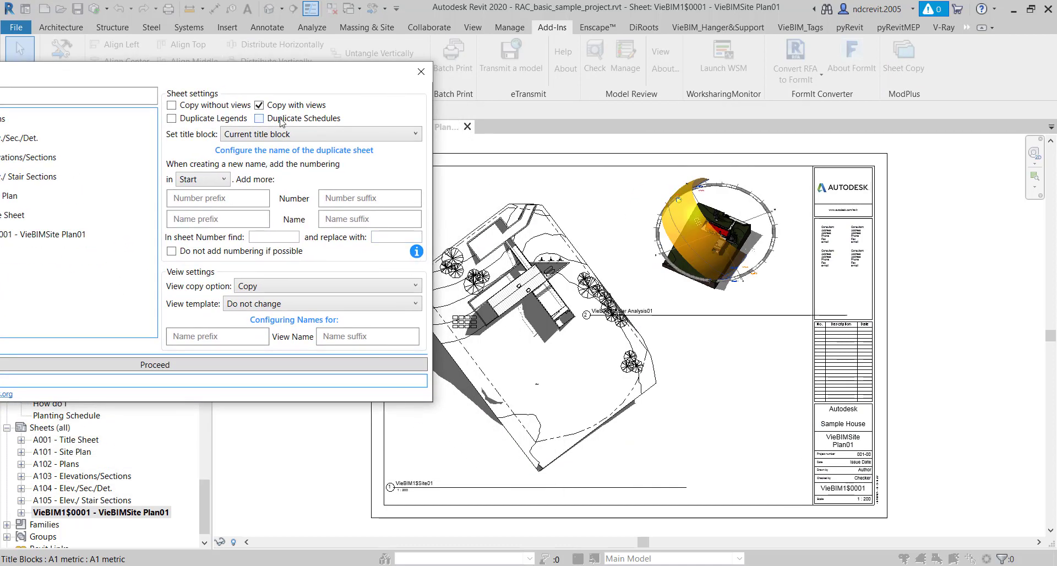
left_click_drag(322, 68, 379, 57)
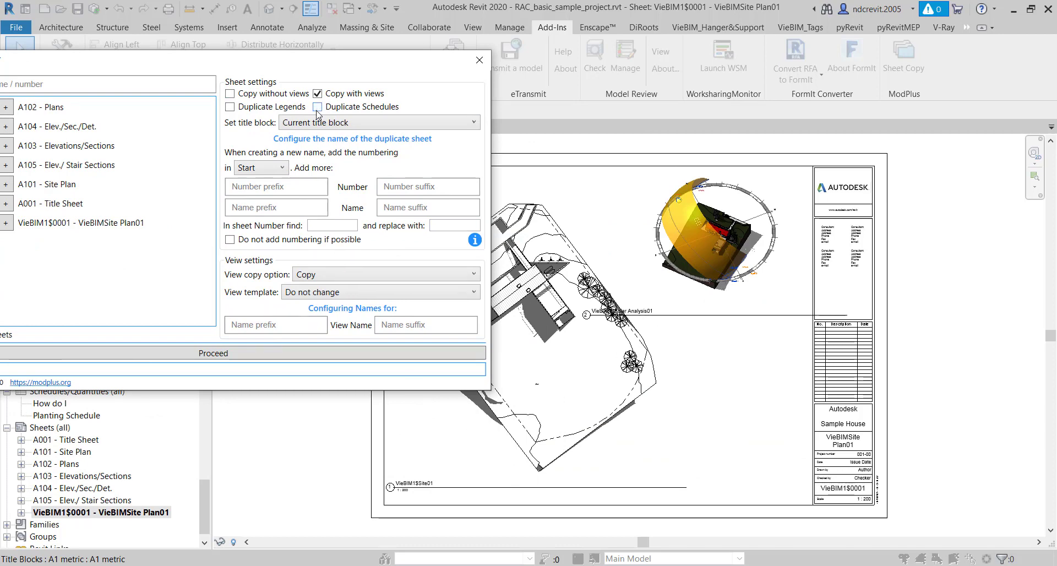
left_click(478, 61)
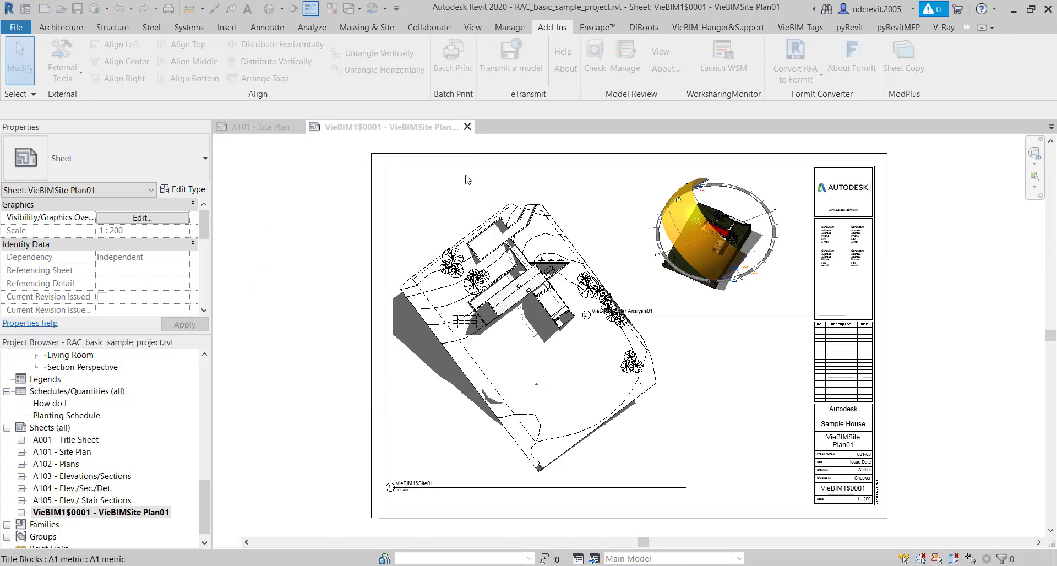
middle_click_drag(354, 310, 335, 316)
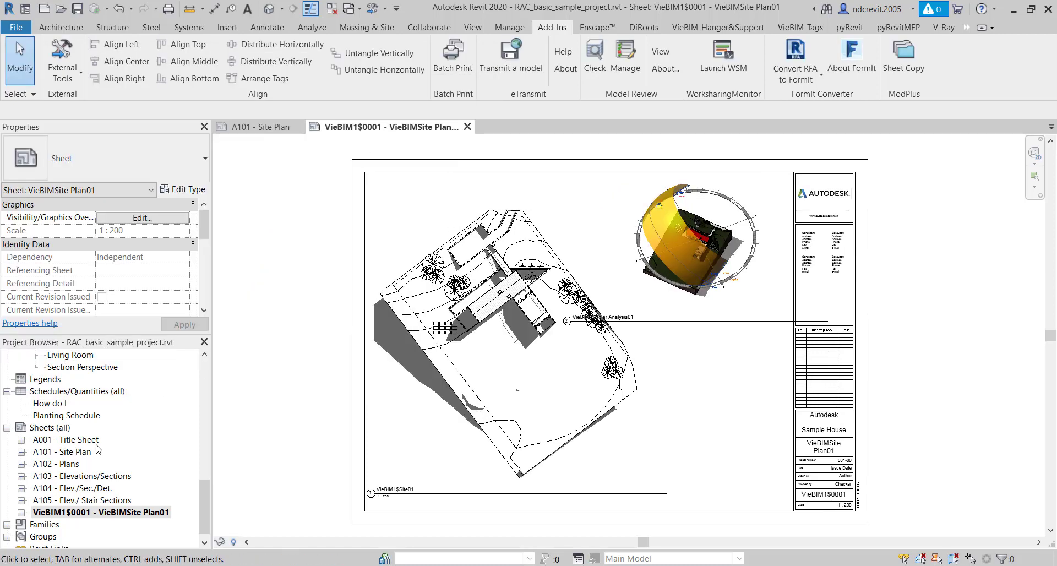
scroll(103, 447, "up", 3)
scroll(103, 447, "up", 3)
scroll(104, 447, "up", 3)
scroll(105, 447, "up", 3)
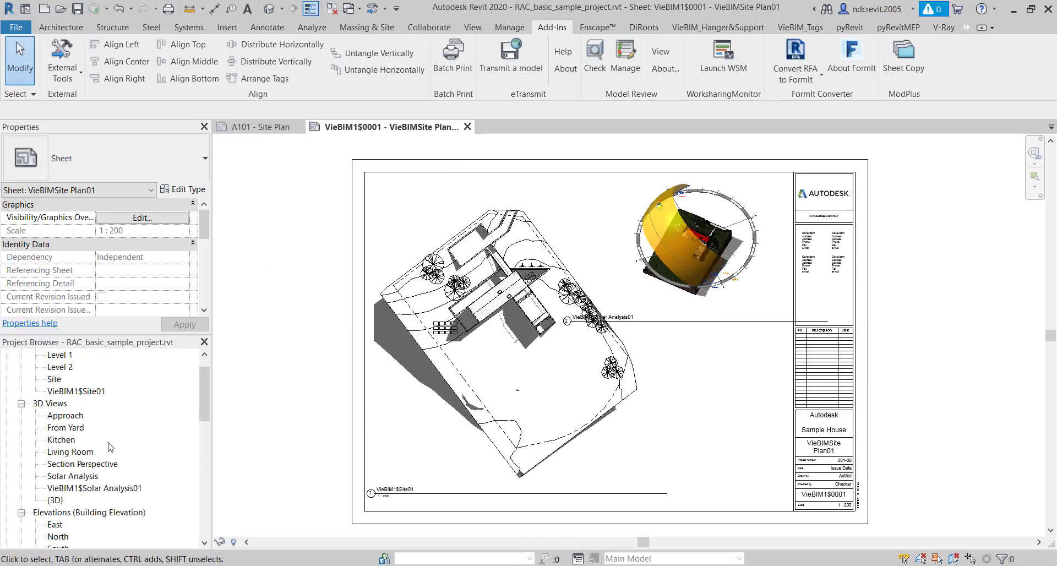
scroll(105, 447, "up", 3)
left_click(80, 418)
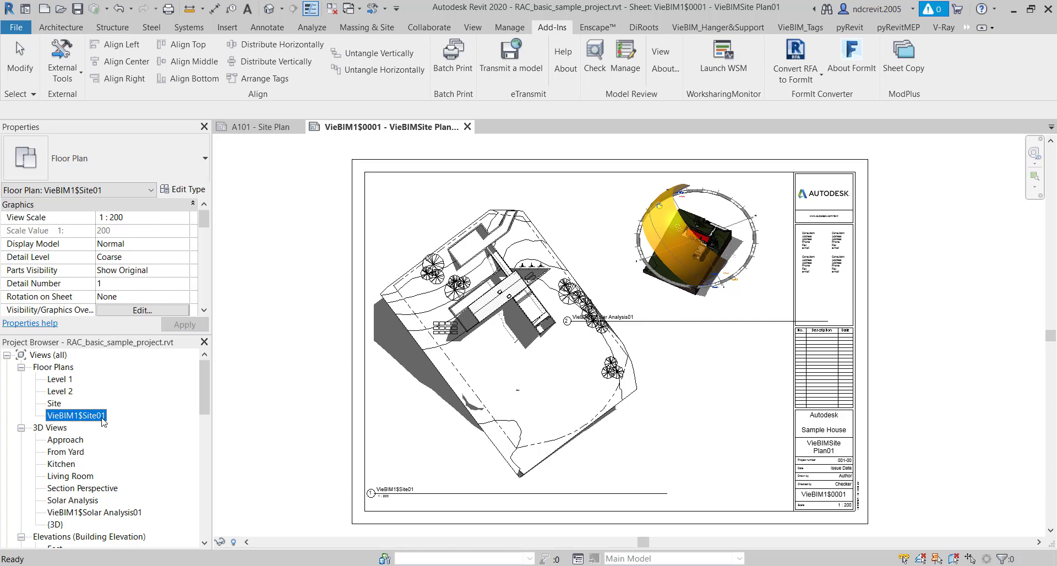
scroll(102, 422, "down", 1)
left_click(121, 476)
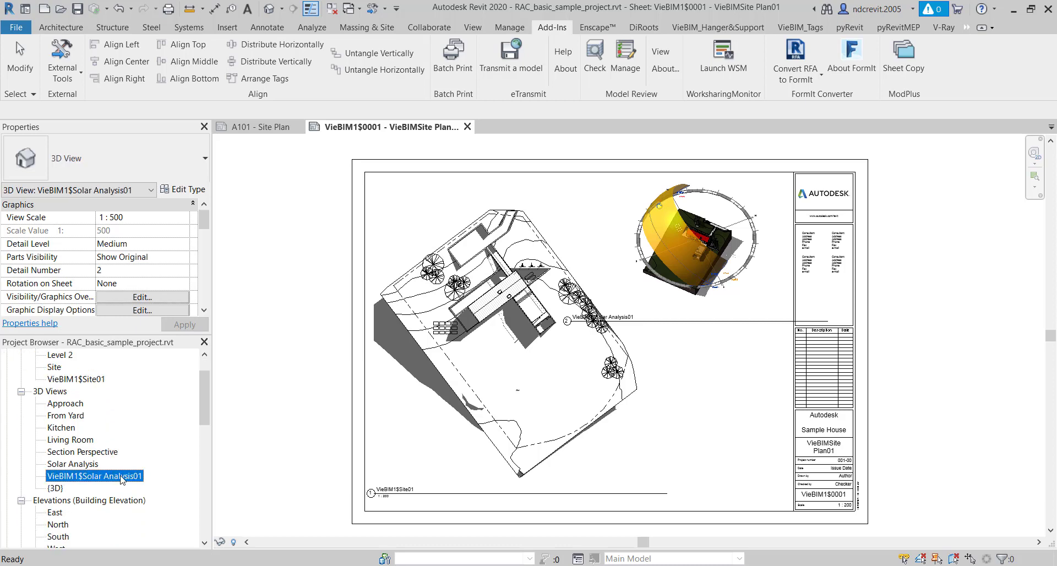
left_click(282, 396)
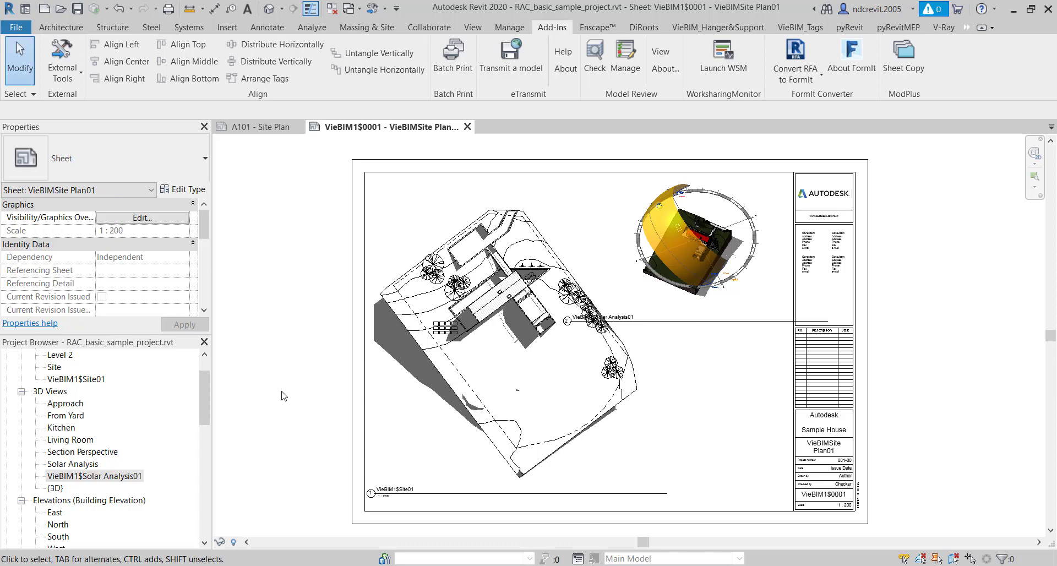